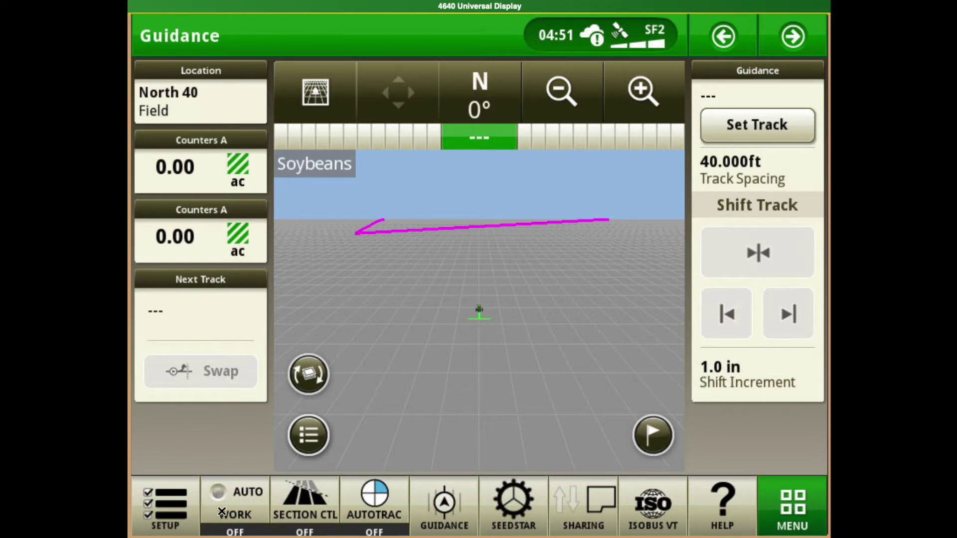
Accept the work setup summary, then check the connected ISOBUS implements and StarFire receiver terminal page
click(184, 516)
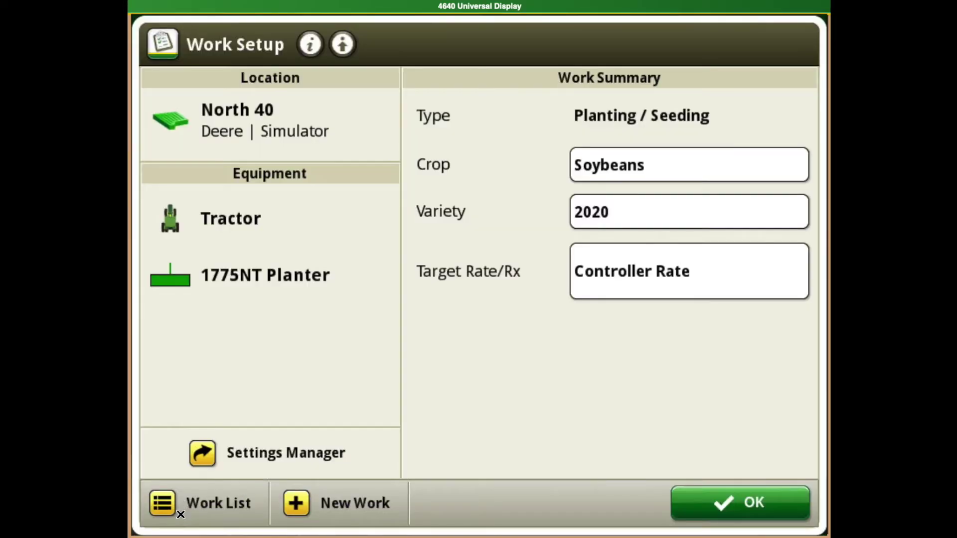
click(718, 517)
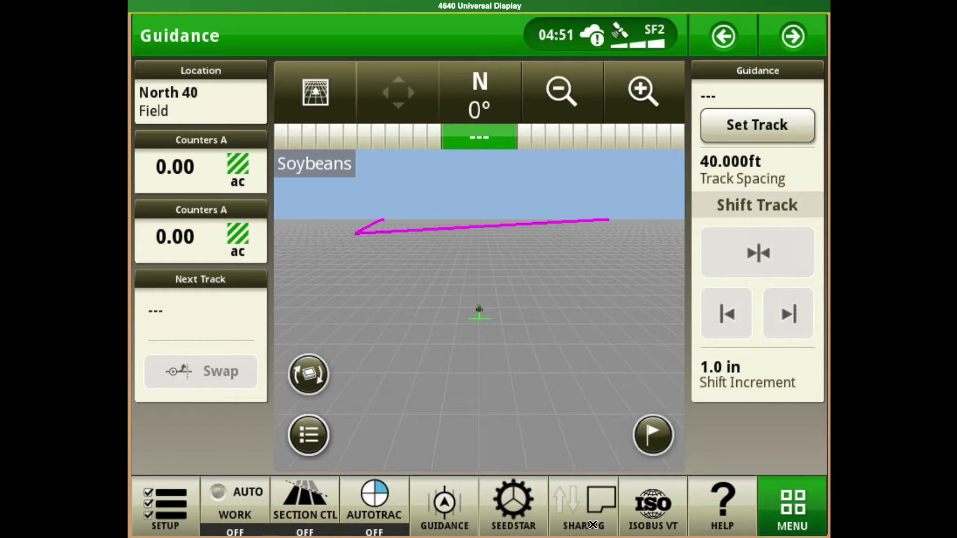
click(649, 520)
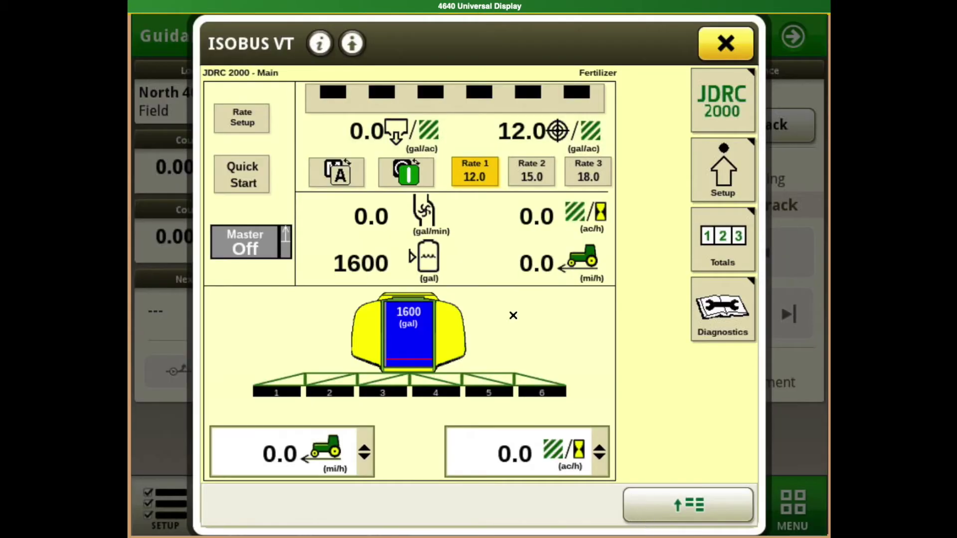
click(705, 519)
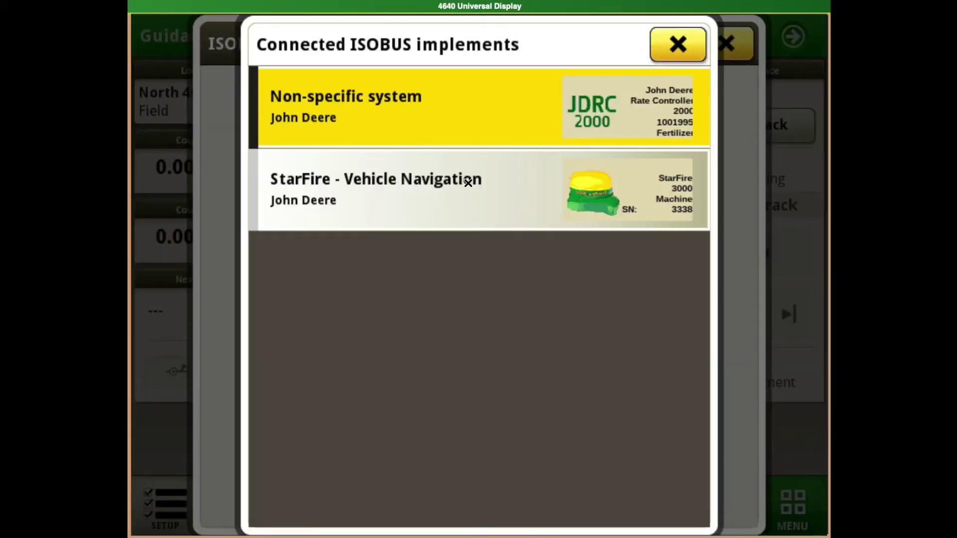
click(468, 183)
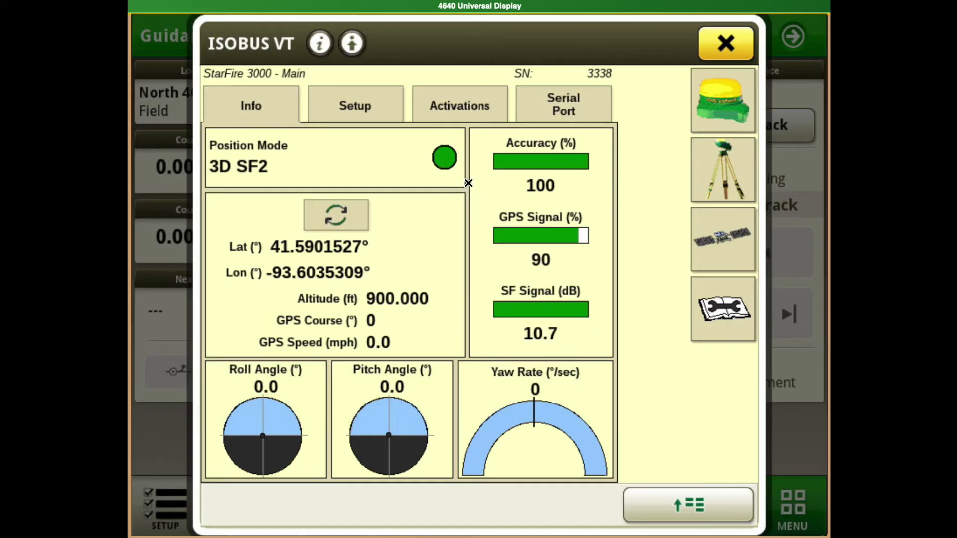
click(724, 56)
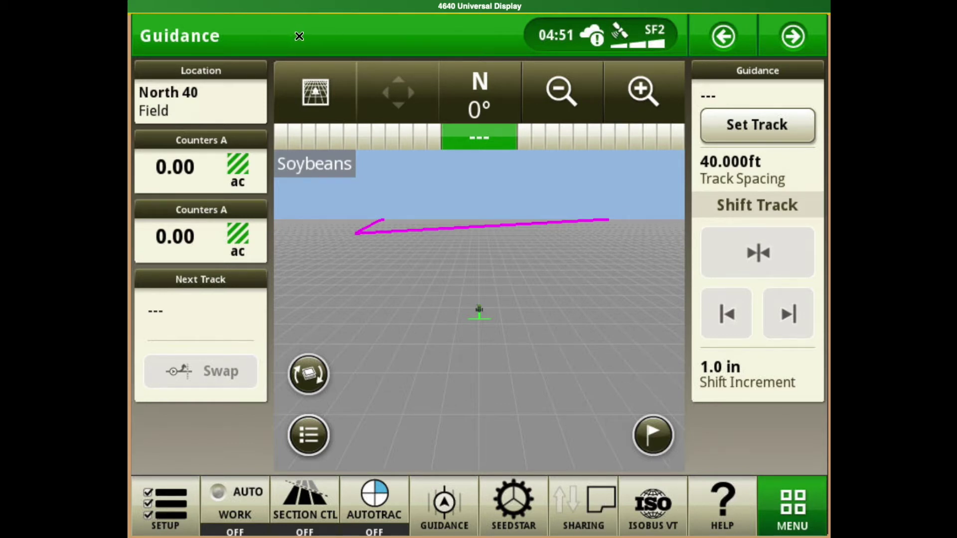
Page forward through the Planter Summary, Details and Overview run pages, then back to Planter Details
click(795, 46)
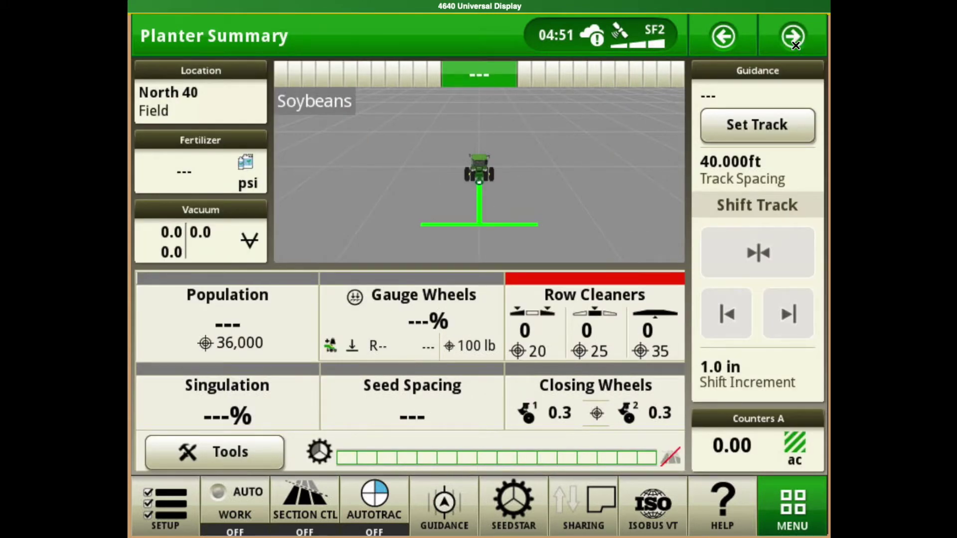
click(796, 46)
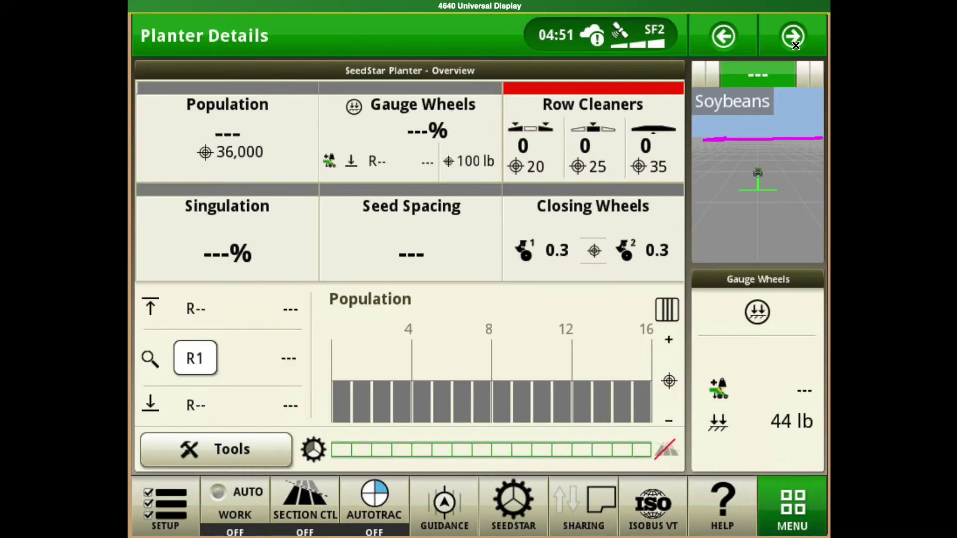
click(795, 45)
click(795, 45)
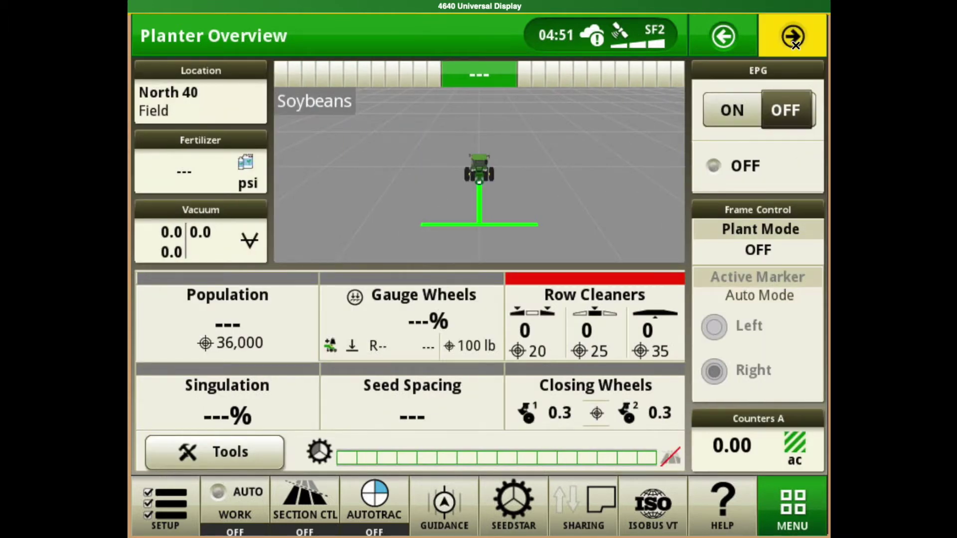
click(723, 35)
click(724, 35)
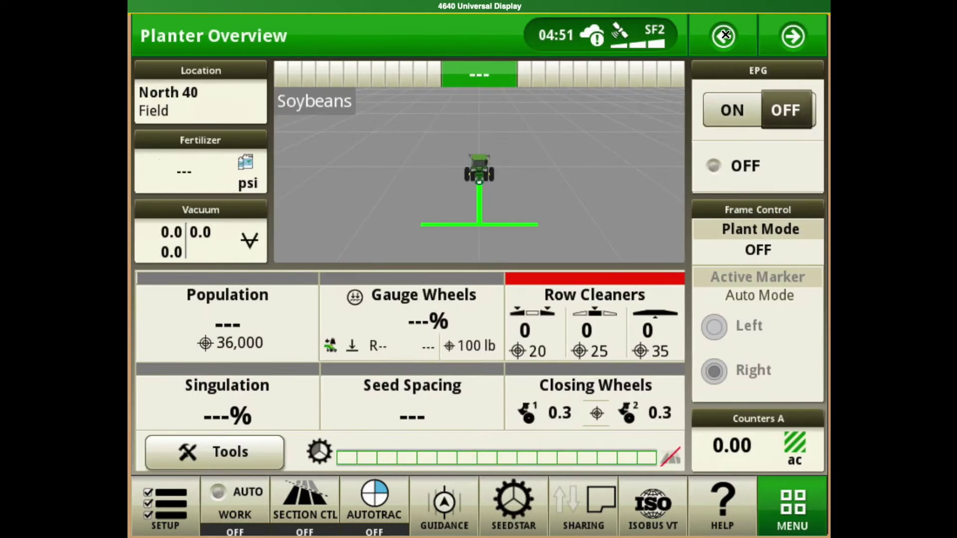
click(724, 35)
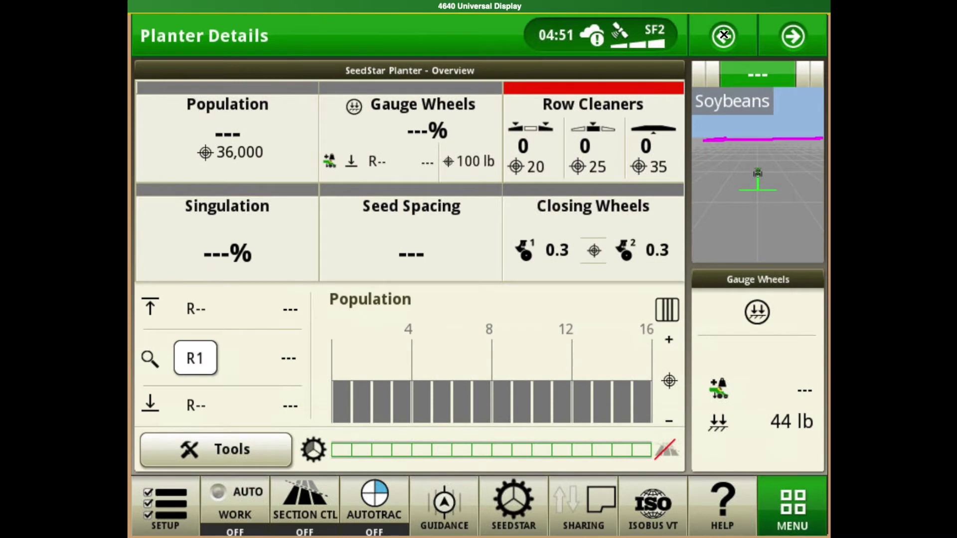
Browse the run page chooser without switching, then bring up the Status Center
click(353, 37)
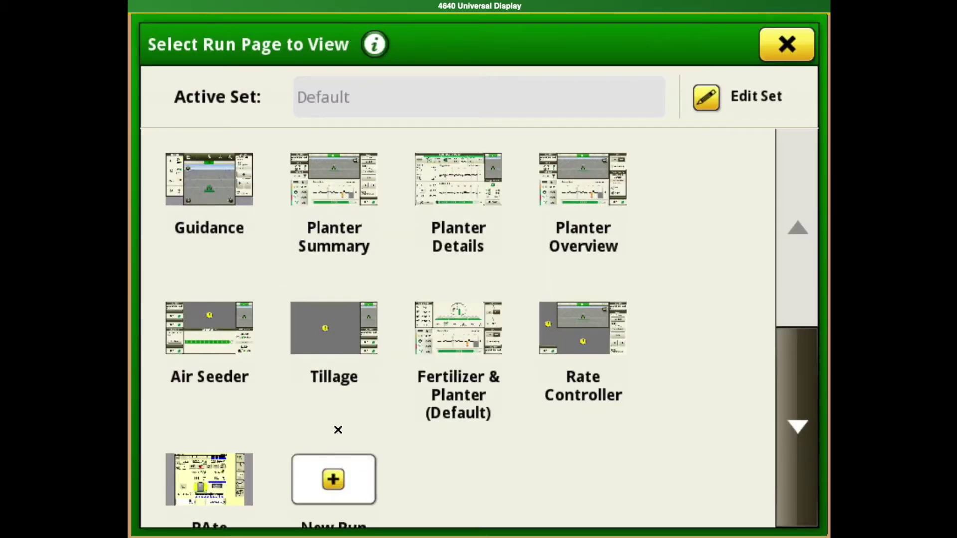
click(794, 47)
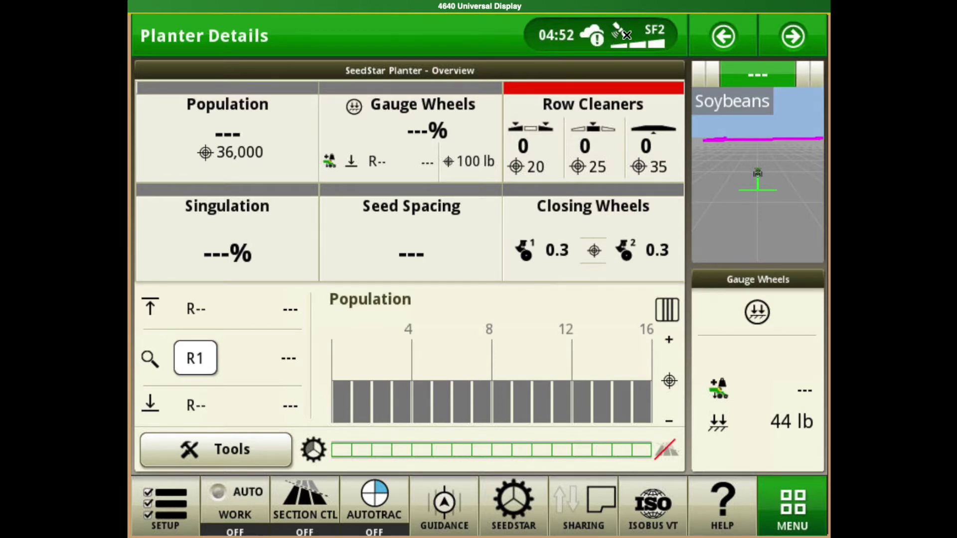
click(578, 44)
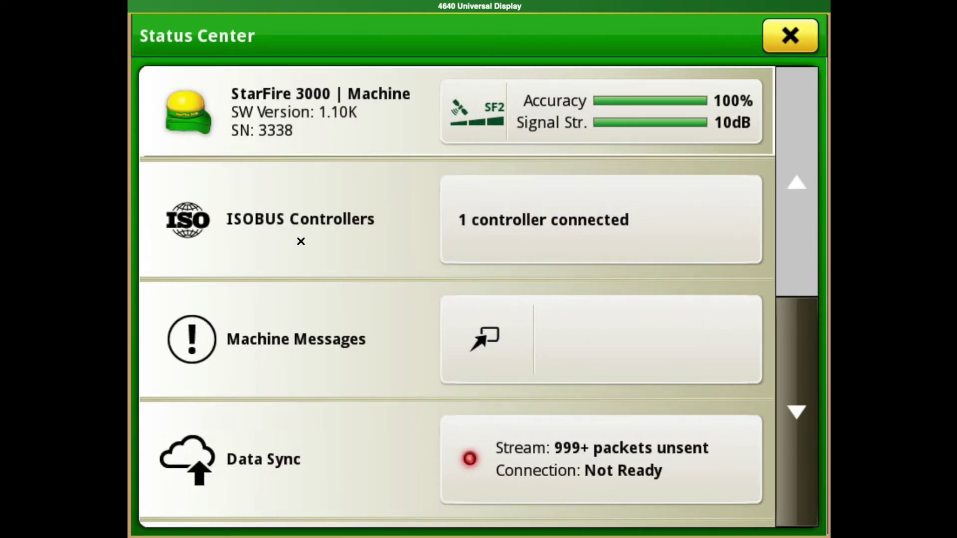
Scroll the Status Center down to the Date & Time entry, close it, and bring up the main menu
click(252, 231)
click(805, 348)
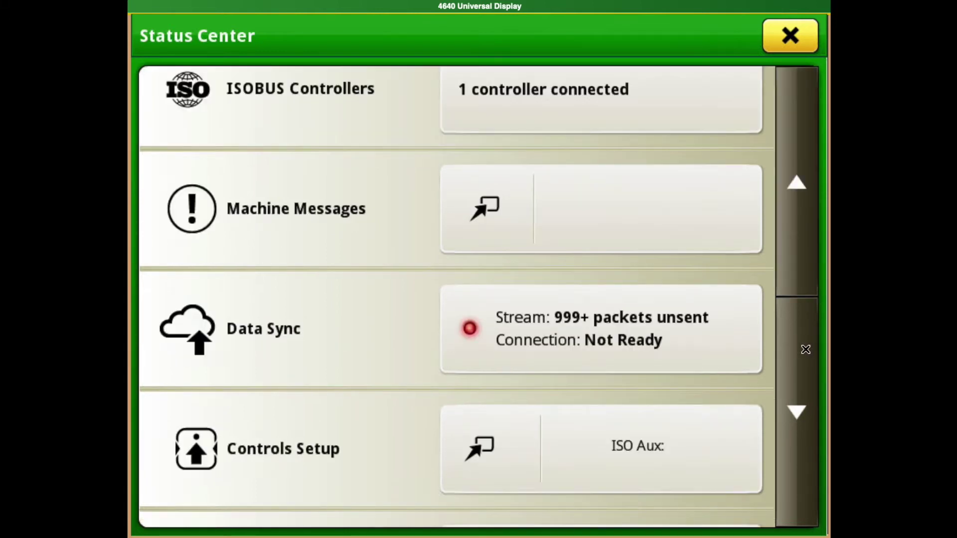
click(805, 350)
click(805, 349)
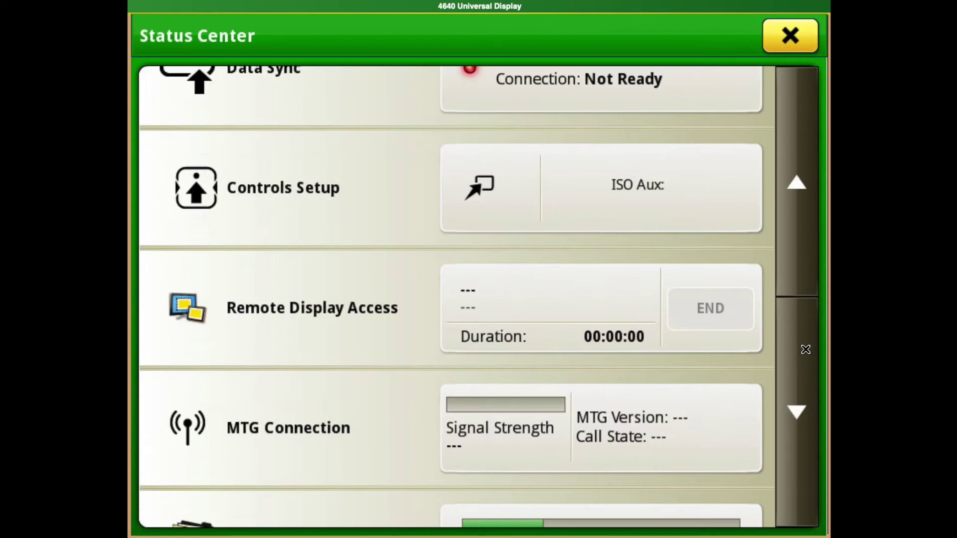
click(806, 350)
click(805, 350)
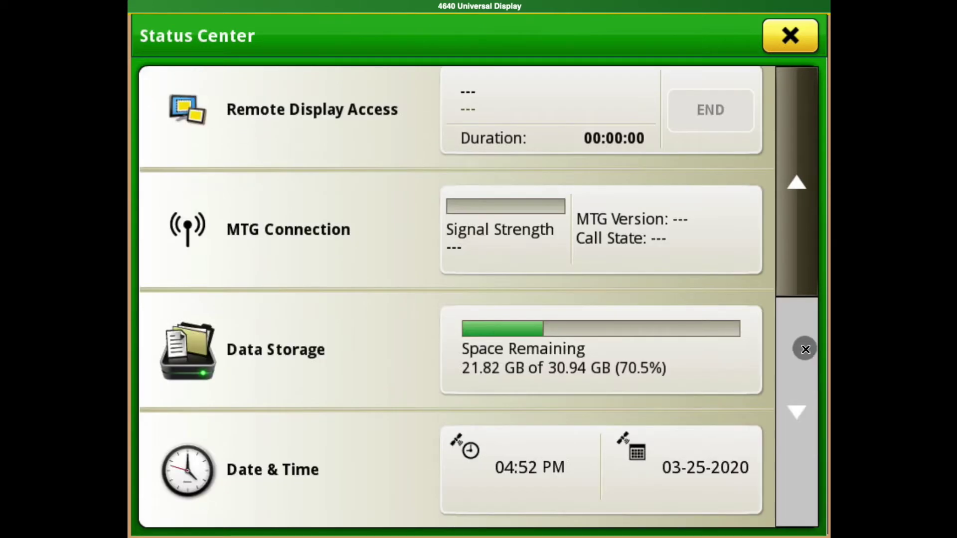
click(786, 37)
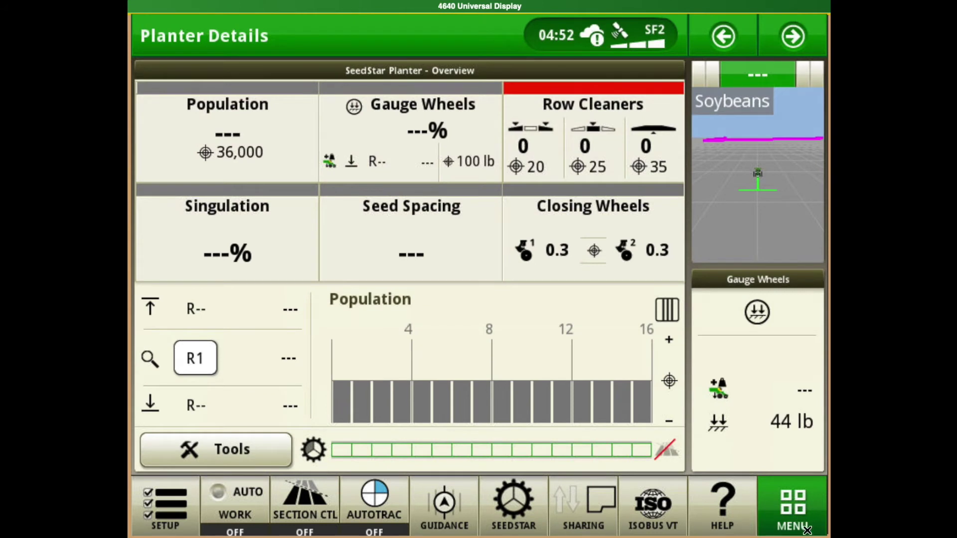
click(773, 512)
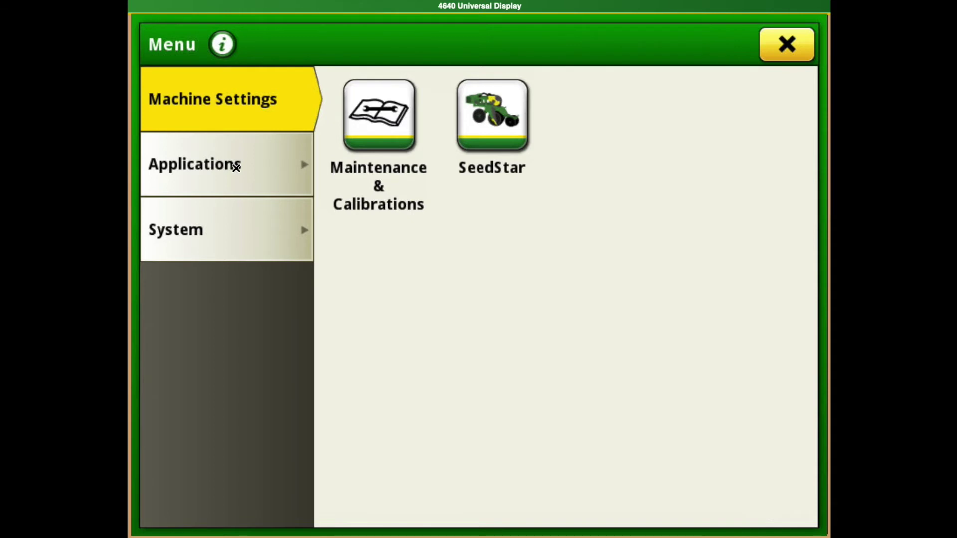
Flip through the Applications, System and Machine Settings menu sections, ending on the applications list
click(235, 165)
click(227, 227)
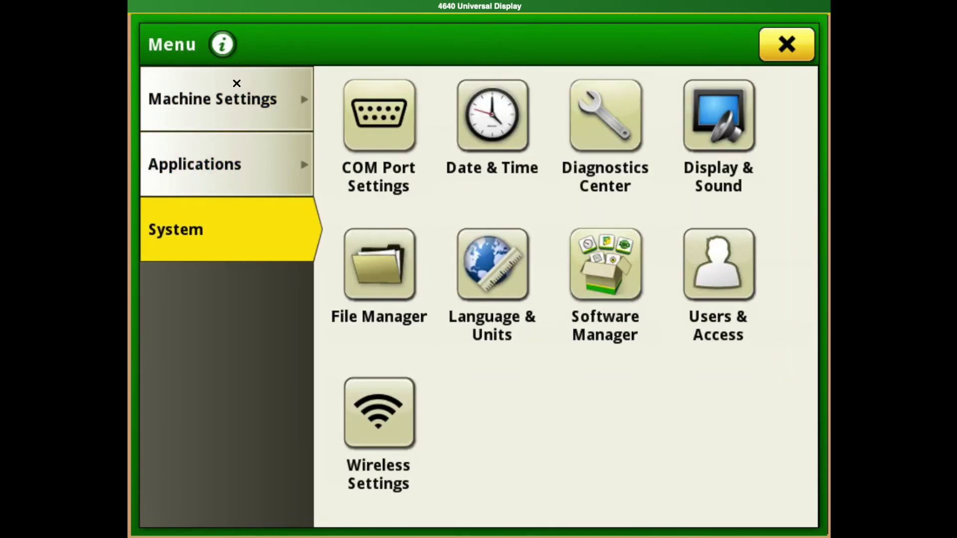
click(243, 105)
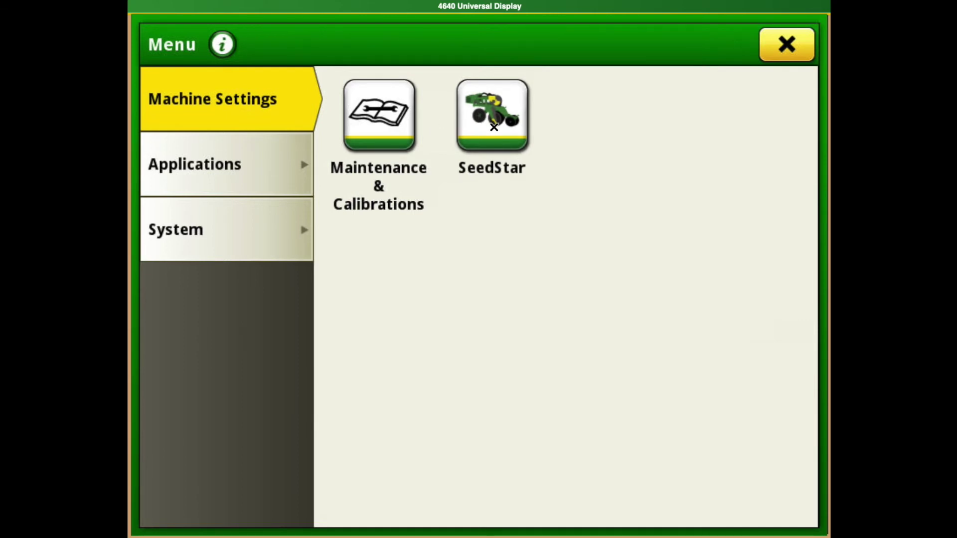
click(231, 165)
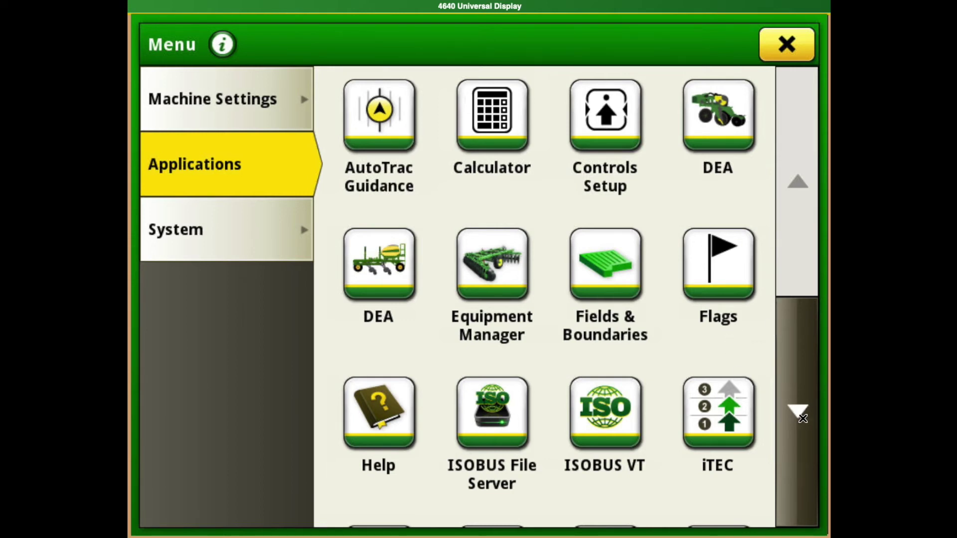
Scroll the applications list down to Work Totals, then switch to the System settings pages
click(798, 412)
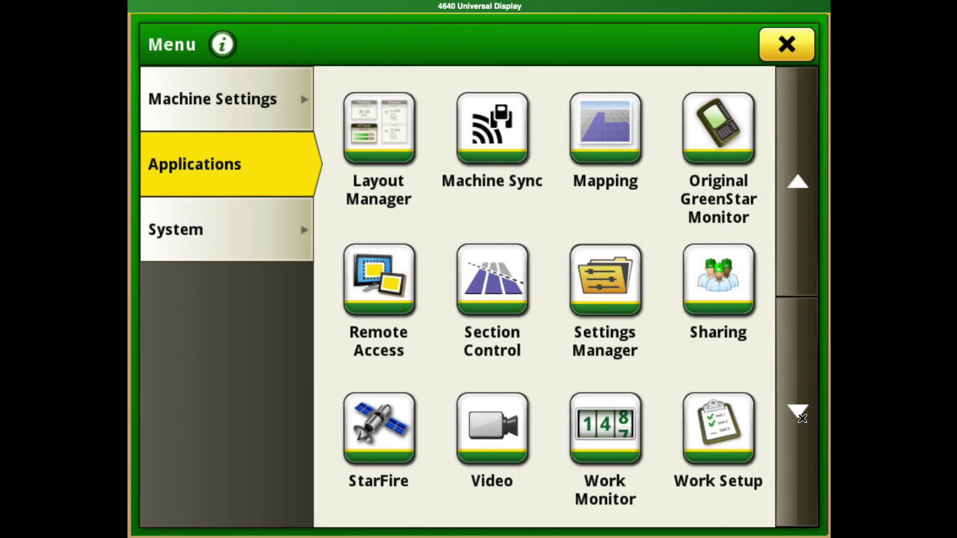
click(802, 418)
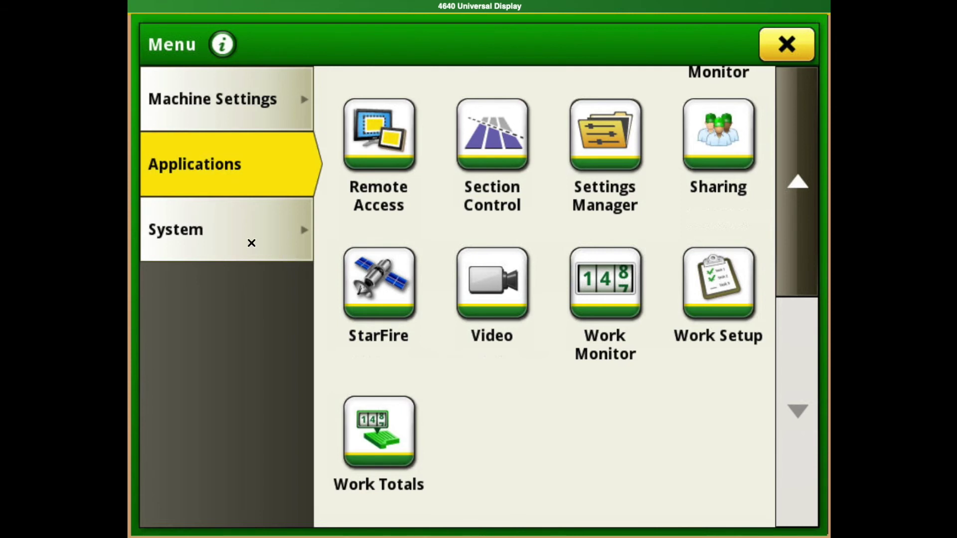
click(251, 243)
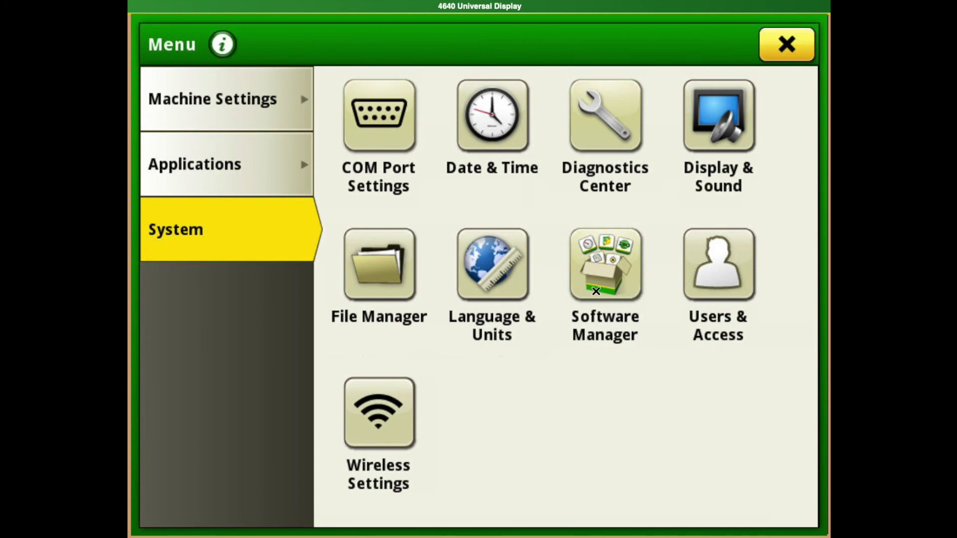
Check the activated software features in Software Manager
click(592, 290)
click(194, 209)
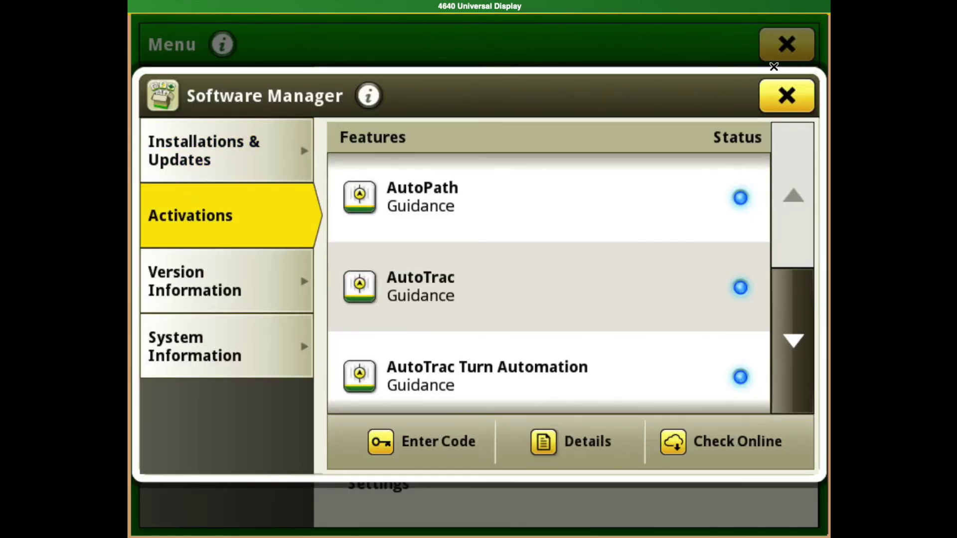
click(791, 97)
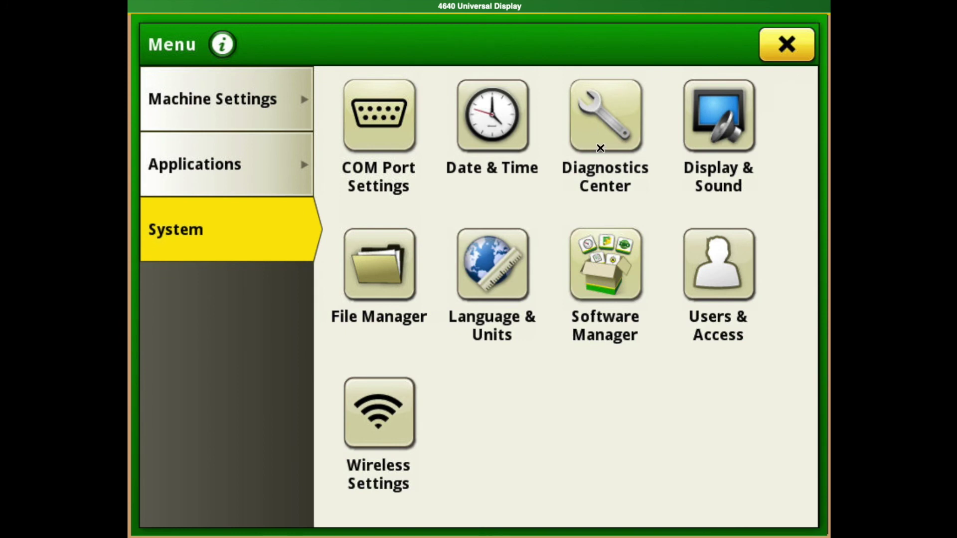
Clear and confirm all trouble codes in Diagnostics Center, then close back to the run page
click(591, 137)
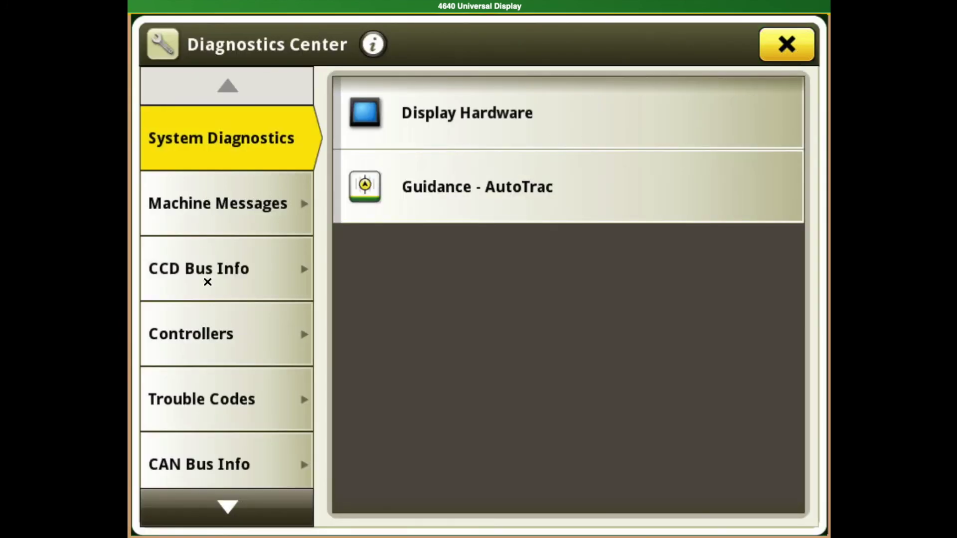
click(210, 419)
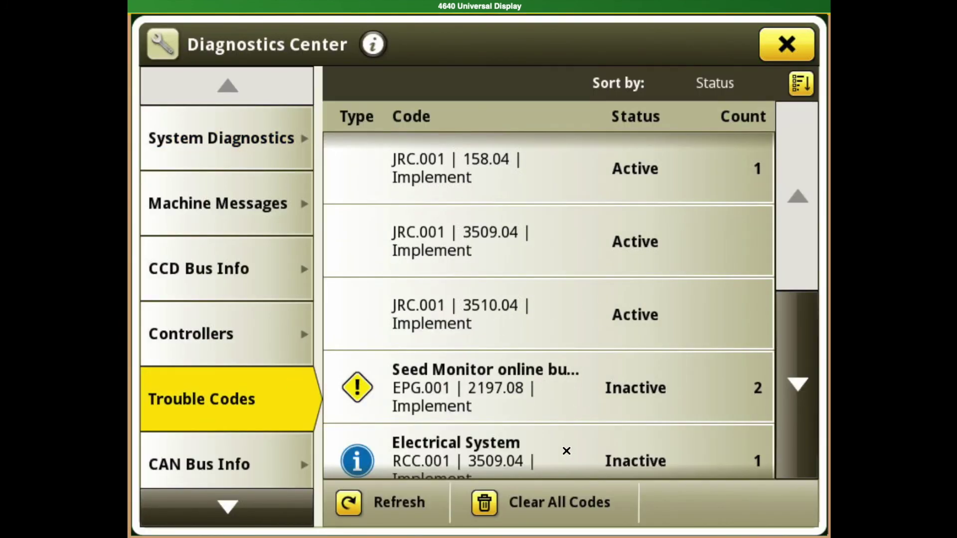
click(486, 505)
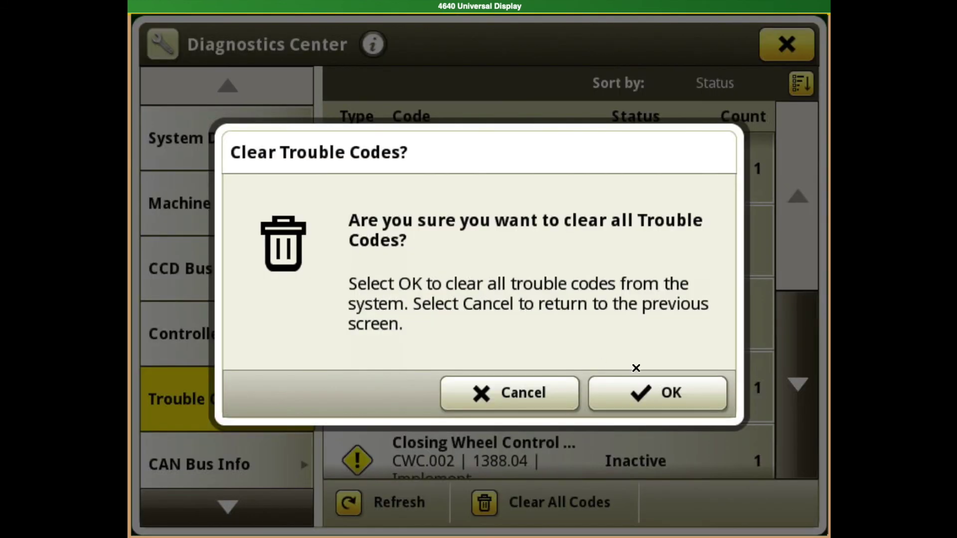
click(626, 395)
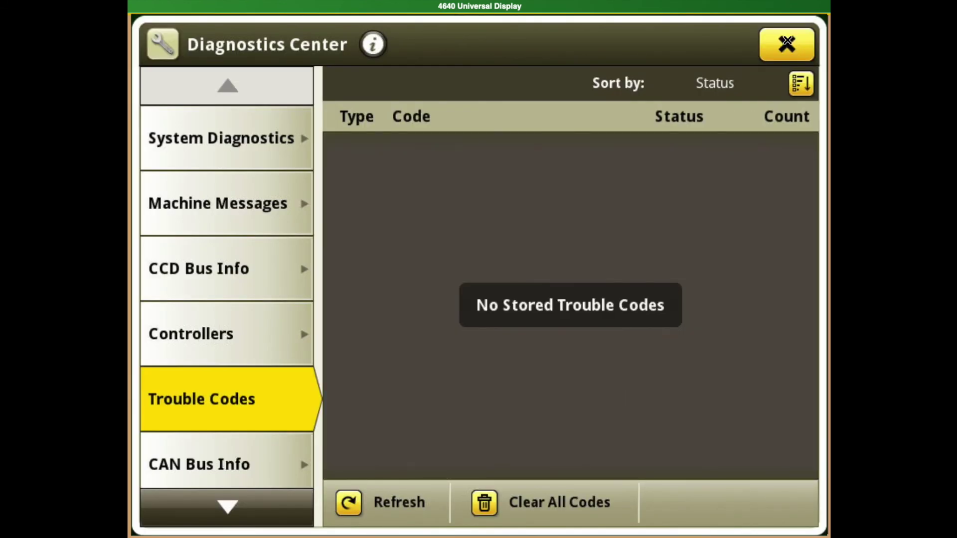
click(787, 40)
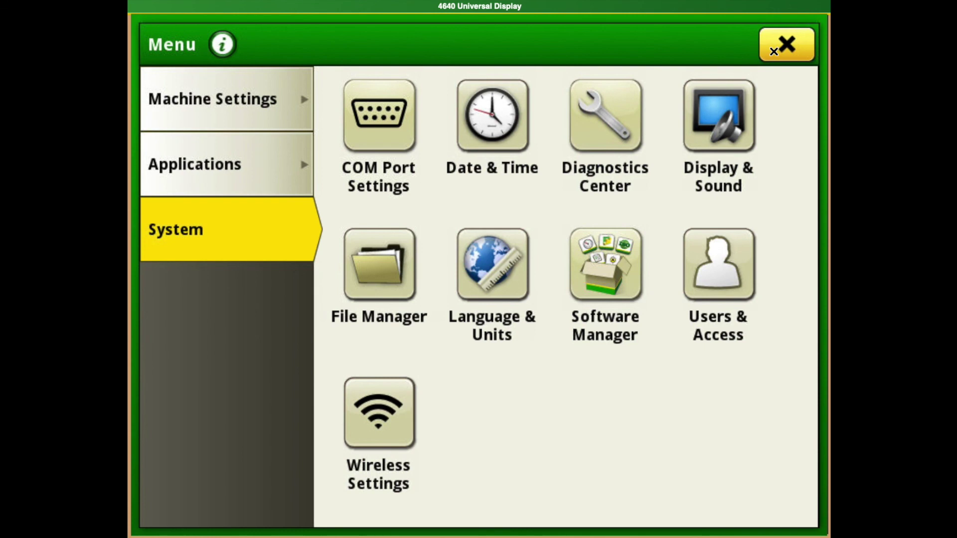
click(774, 52)
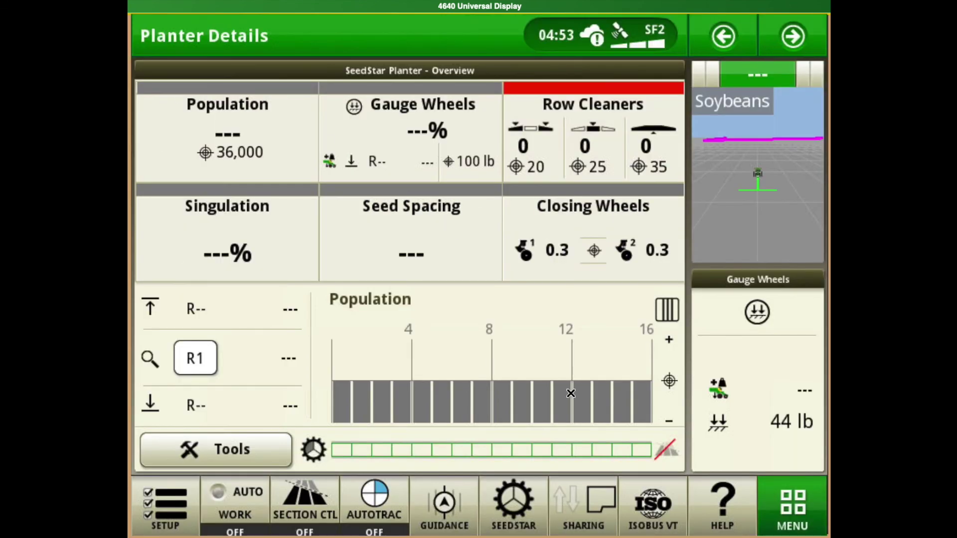